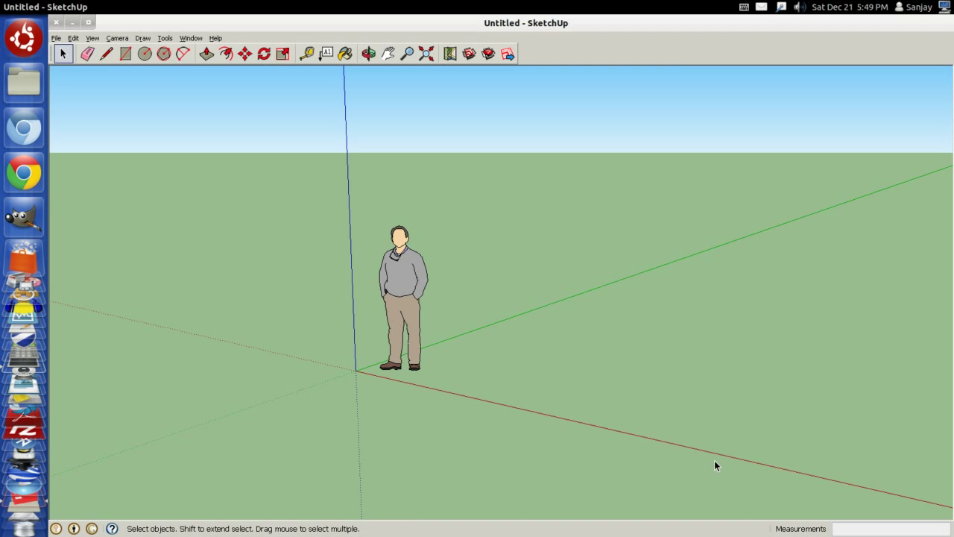
Step: Turn on the Large Tool Set toolbar from the toolbar list
right_click(589, 48)
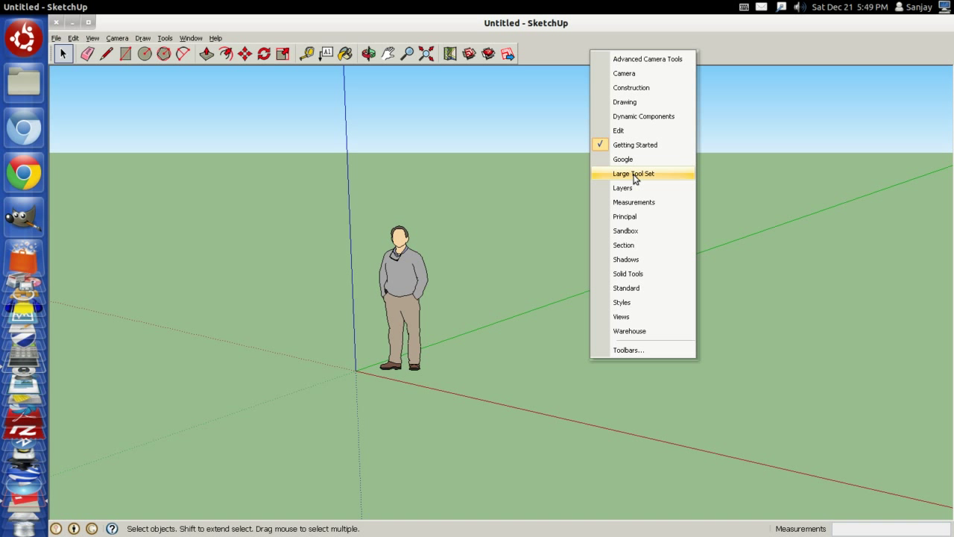
click(634, 176)
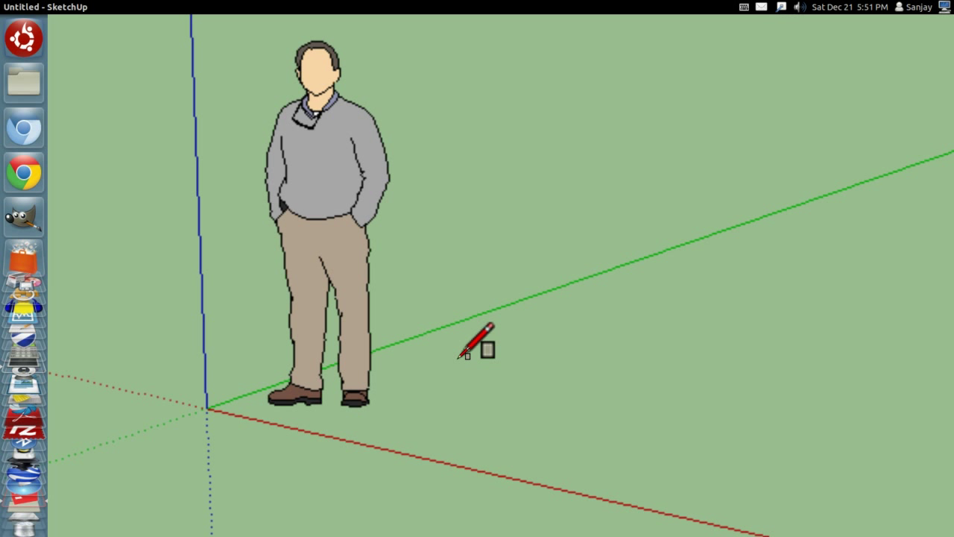
Step: Draw a rectangle on the ground right of the scale figure, entering 20',4' as its size
click(459, 357)
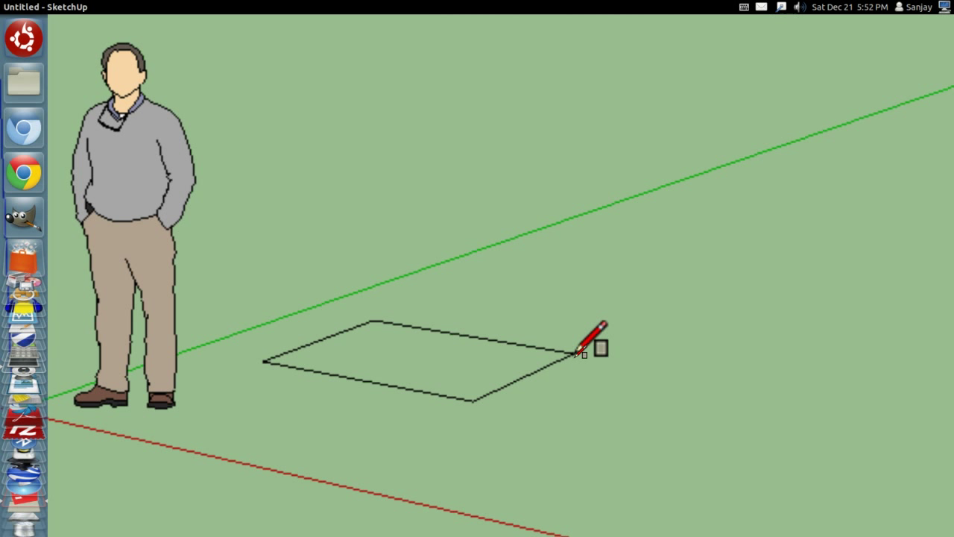
text(20',4')
key(Return)
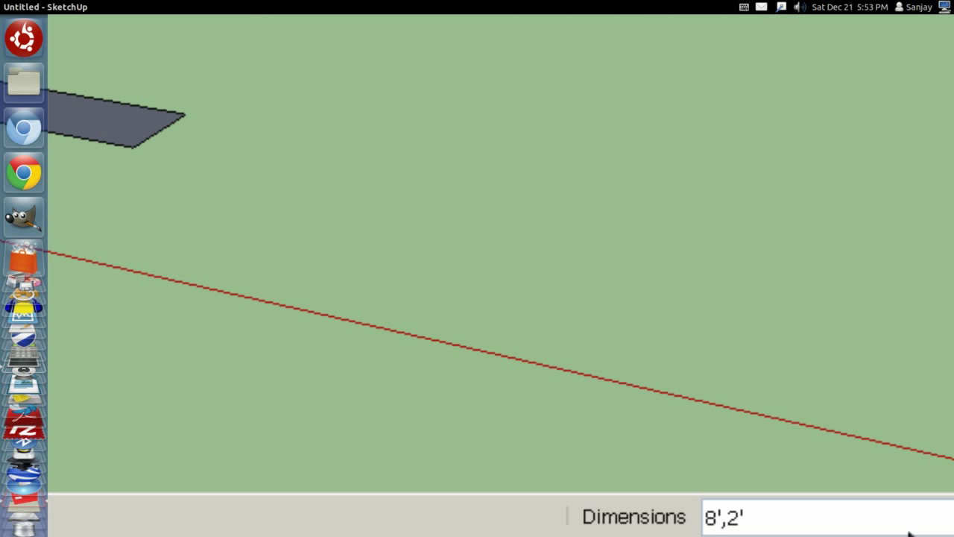
Step: Reframe the view on the finished ground rectangle and return to the Select tool
scroll(544, 357, down, 10)
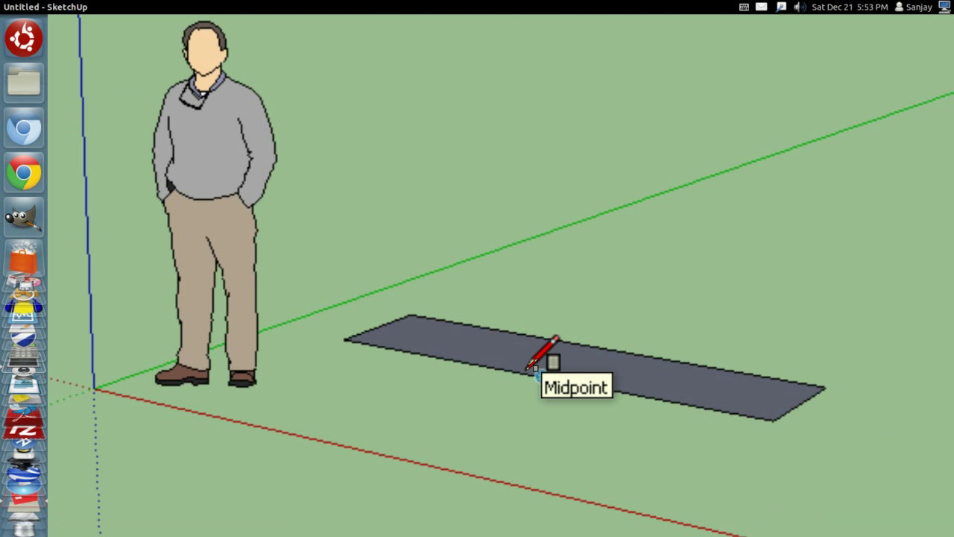
shift+middle_drag(543, 359, 528, 388)
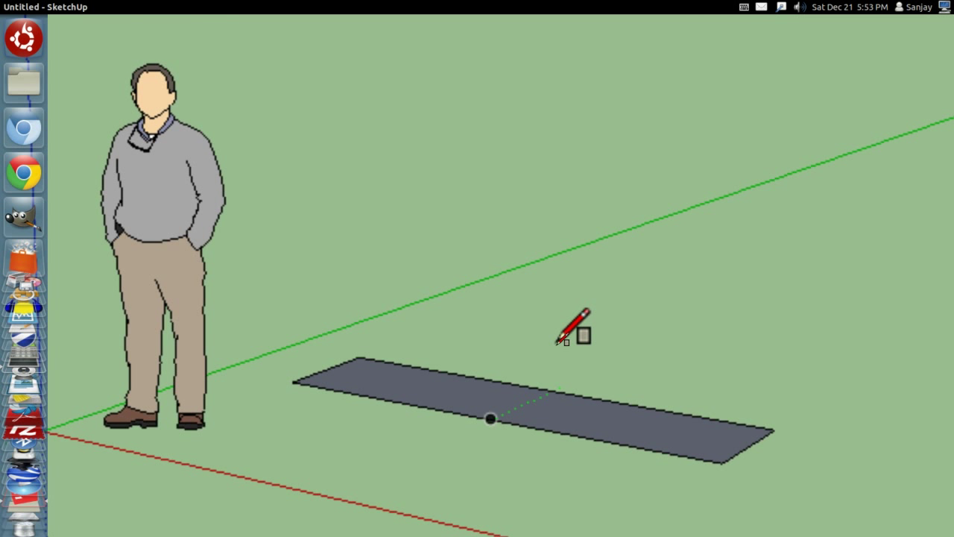
key(space)
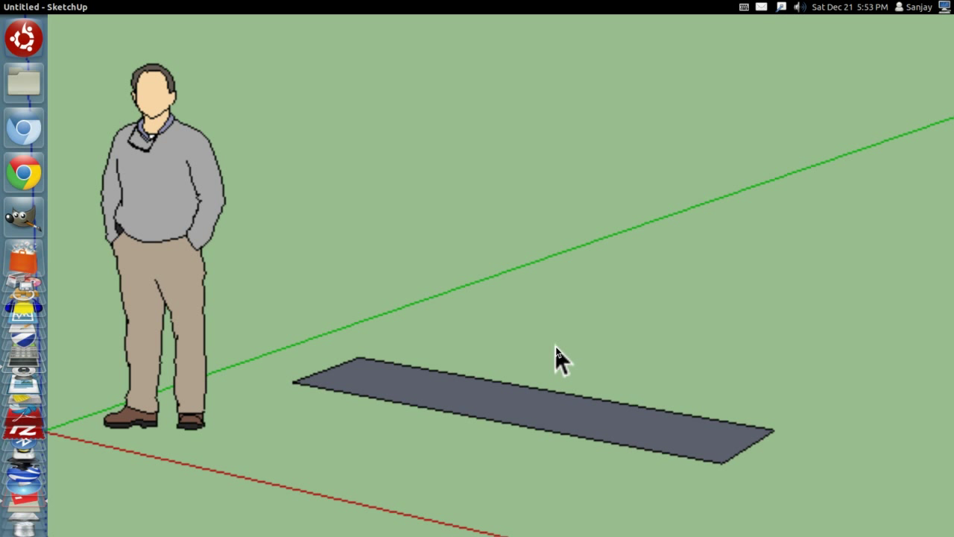
Step: Zoom and orbit around the flat rectangle to view it from a better angle
scroll(555, 346, down, 2)
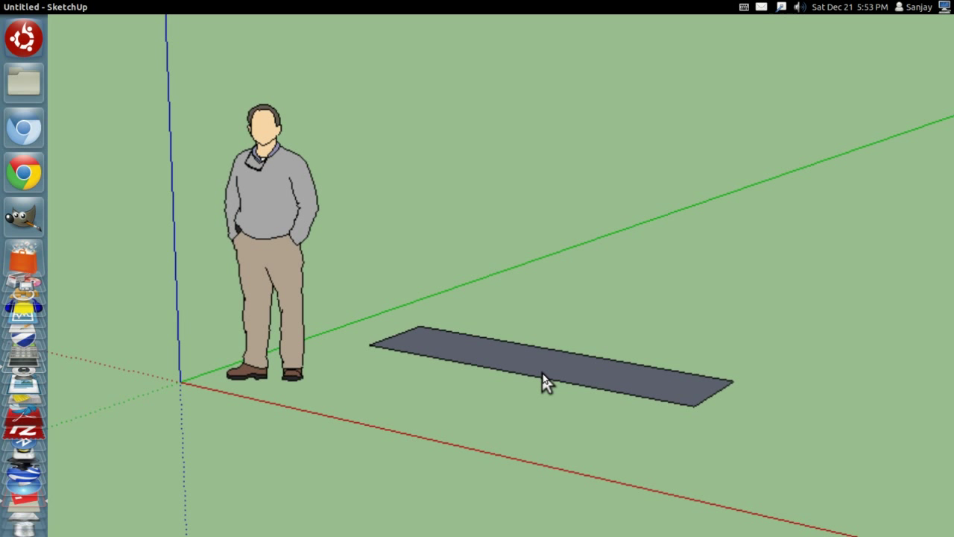
middle_drag(541, 372, 550, 375)
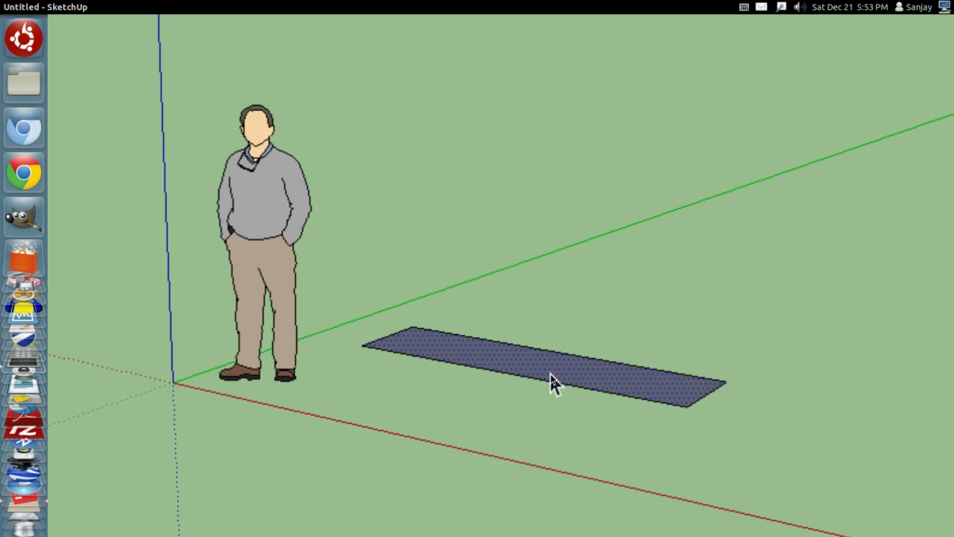
scroll(550, 375, up, 1)
scroll(550, 375, up, 1)
scroll(549, 375, up, 2)
scroll(550, 375, up, 2)
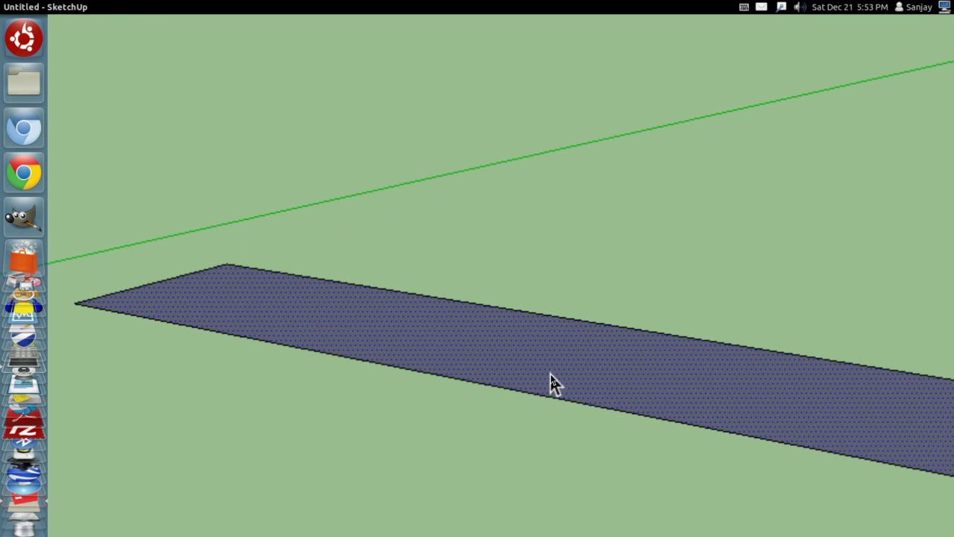
middle_drag(550, 374, 585, 376)
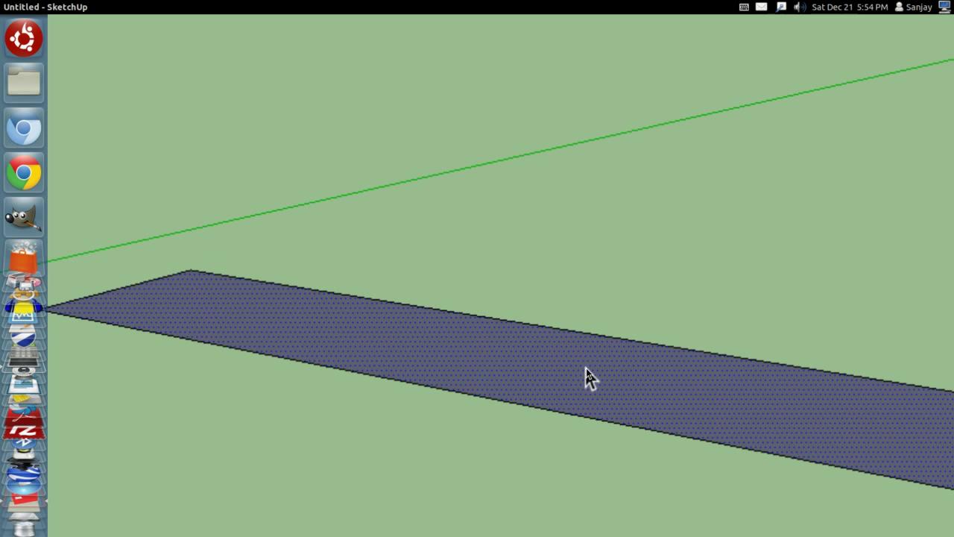
scroll(587, 376, down, 3)
scroll(587, 376, down, 3)
scroll(587, 376, down, 1)
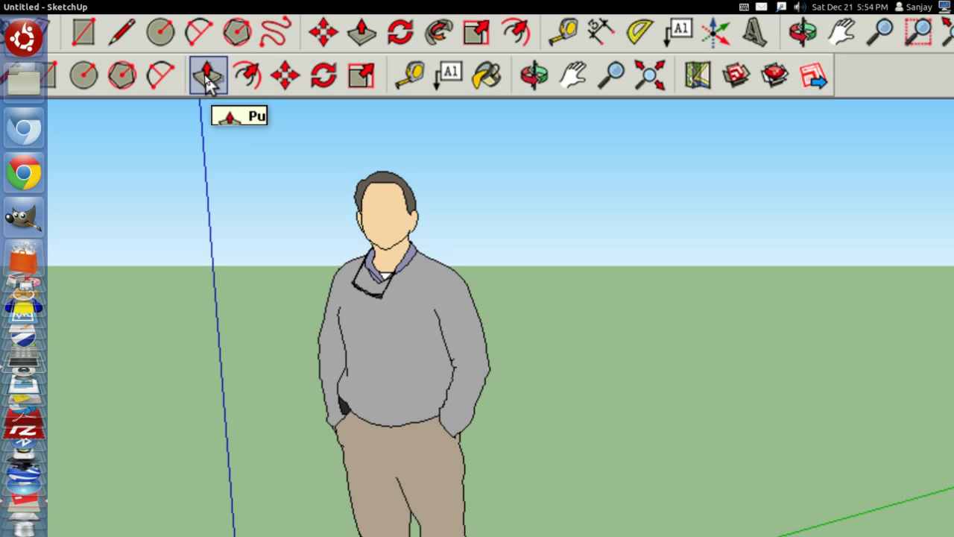
Step: Push/Pull the rectangle upward into a thin wall taller than the scale figure
click(209, 82)
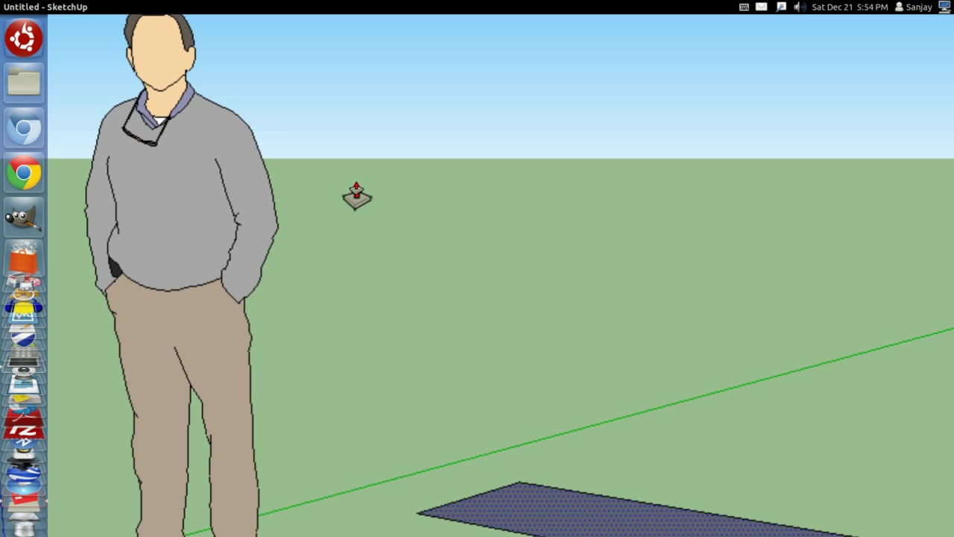
mouse_move(356, 195)
middle_down()
mouse_move(366, 183)
mouse_move(460, 183)
mouse_move(517, 251)
mouse_move(553, 375)
mouse_move(582, 373)
middle_up()
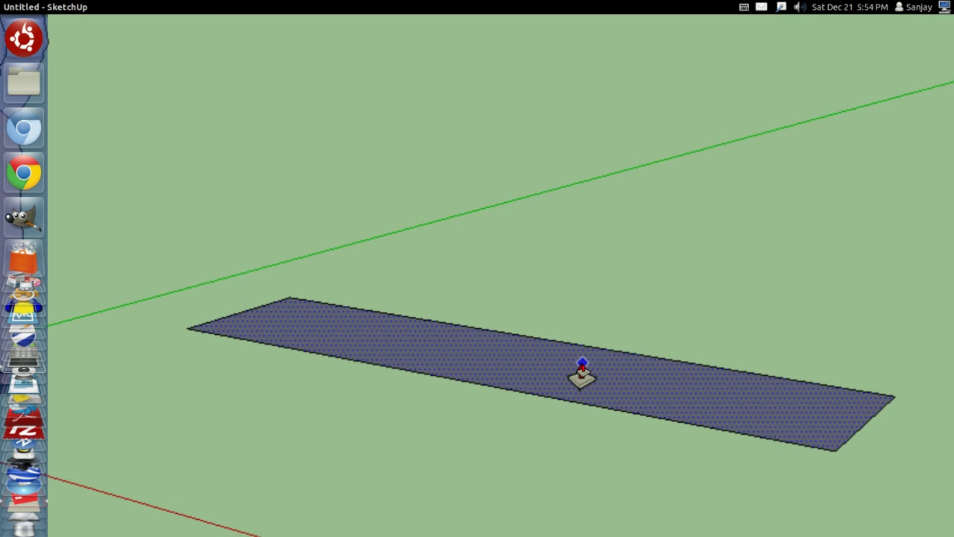
drag(582, 373, 567, 158)
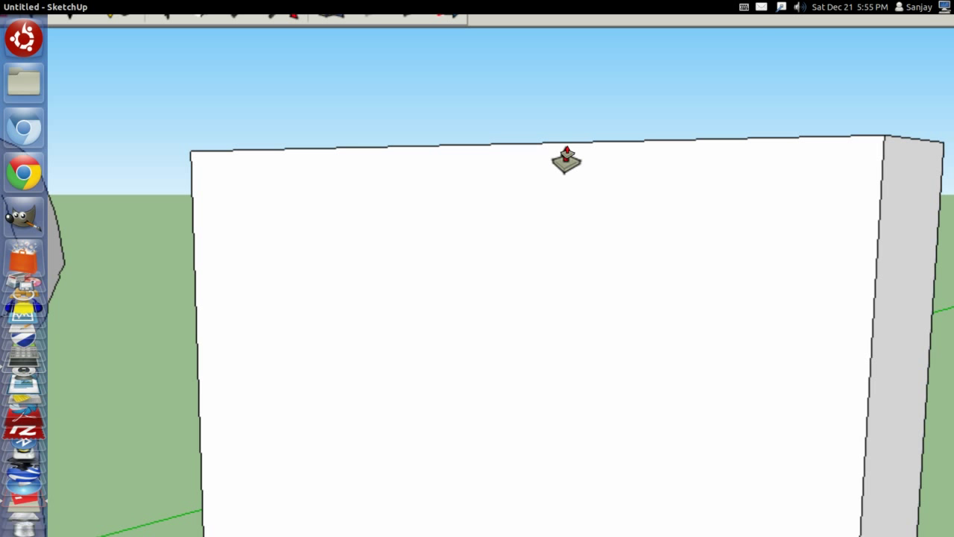
drag(566, 158, 567, 157)
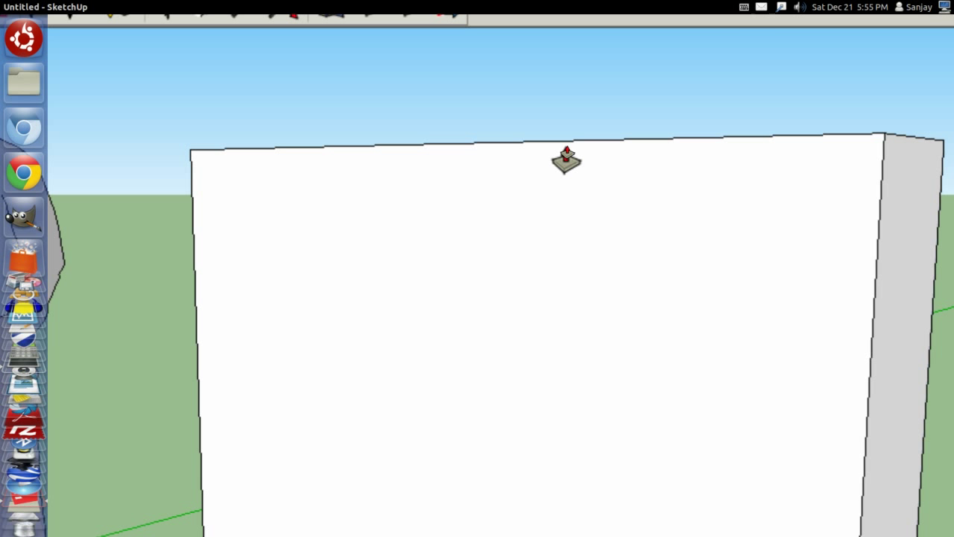
scroll(559, 161, up, 3)
scroll(534, 167, up, 1)
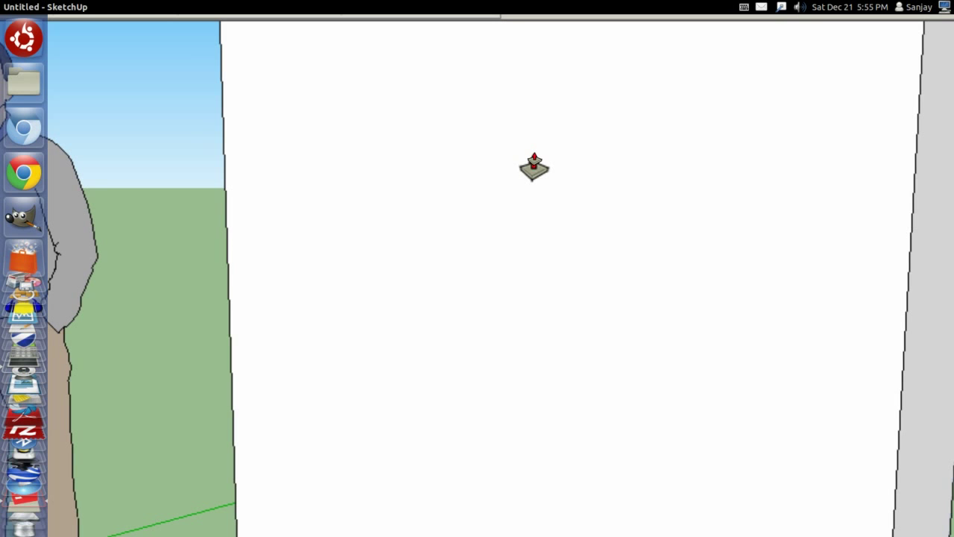
Step: Return to Select and pick the wall's large front face
key(space)
click(536, 158)
scroll(534, 159, down, 1)
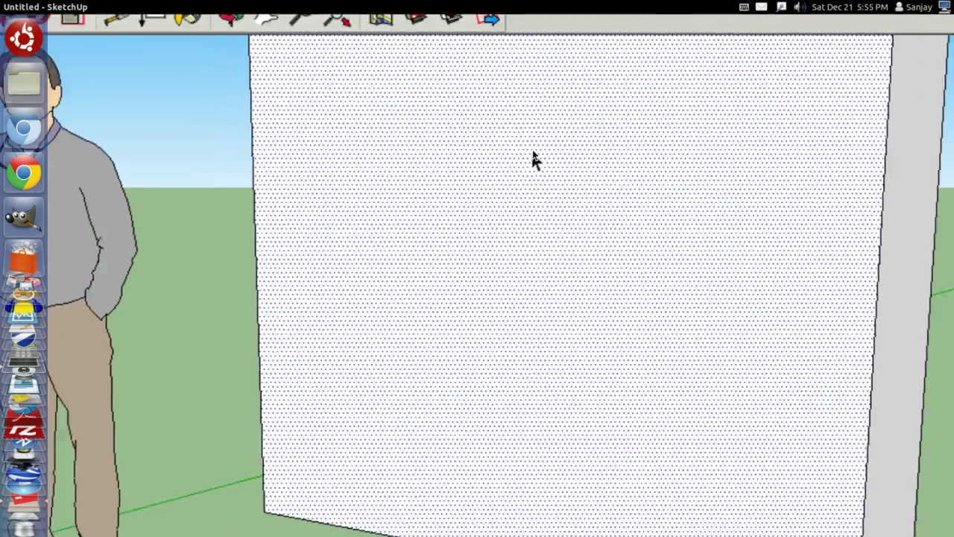
scroll(605, 344, up, 2)
scroll(605, 343, down, 4)
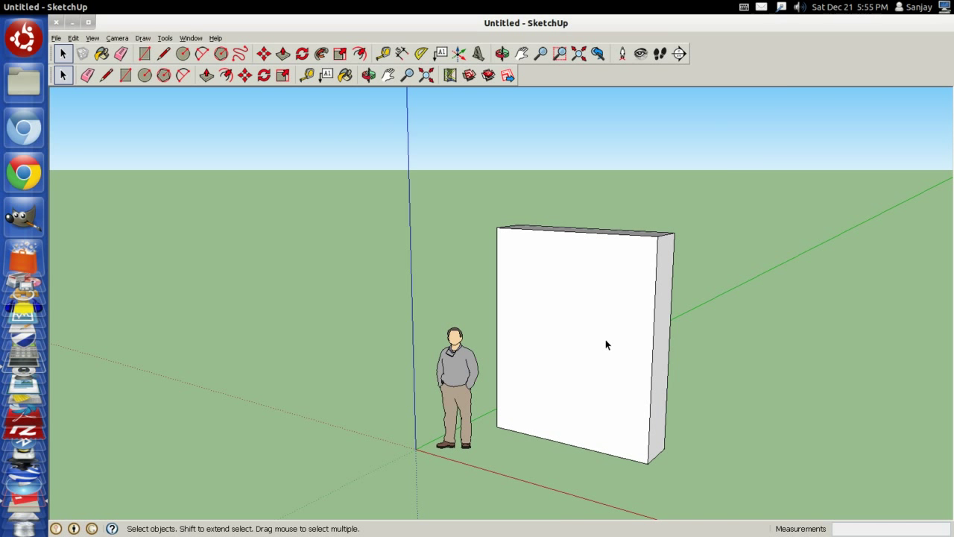
scroll(605, 344, up, 2)
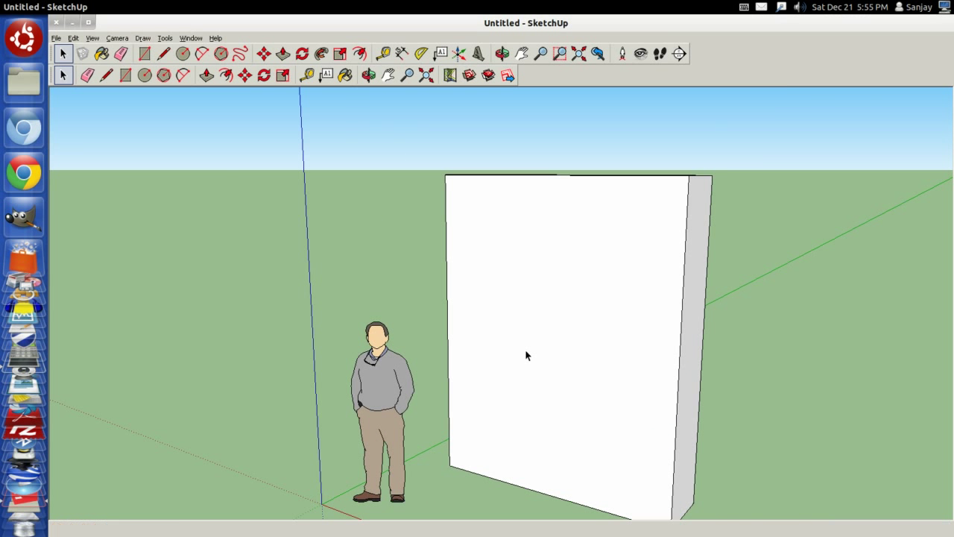
scroll(554, 356, up, 1)
scroll(553, 353, up, 3)
scroll(554, 353, down, 2)
scroll(597, 362, down, 1)
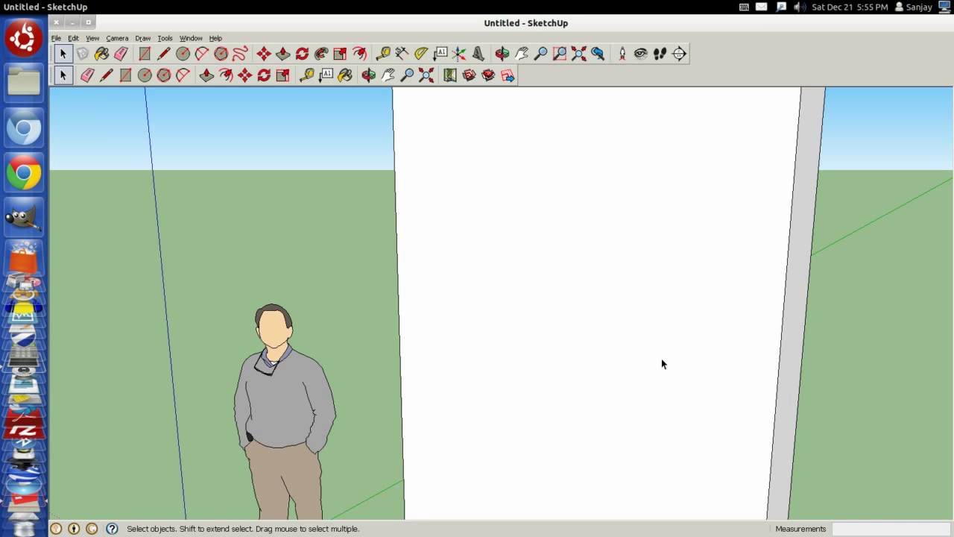
key(o)
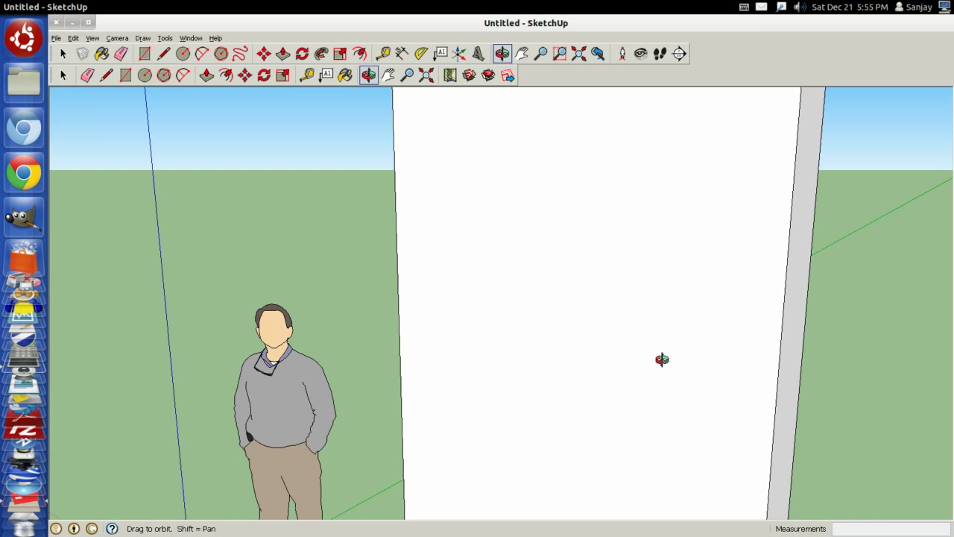
mouse_move(662, 359)
mouse_down()
mouse_move(395, 333)
mouse_move(748, 348)
mouse_move(703, 347)
mouse_move(677, 222)
mouse_move(655, 182)
mouse_move(660, 419)
mouse_move(684, 510)
mouse_move(649, 307)
mouse_move(655, 316)
mouse_up()
key(space)
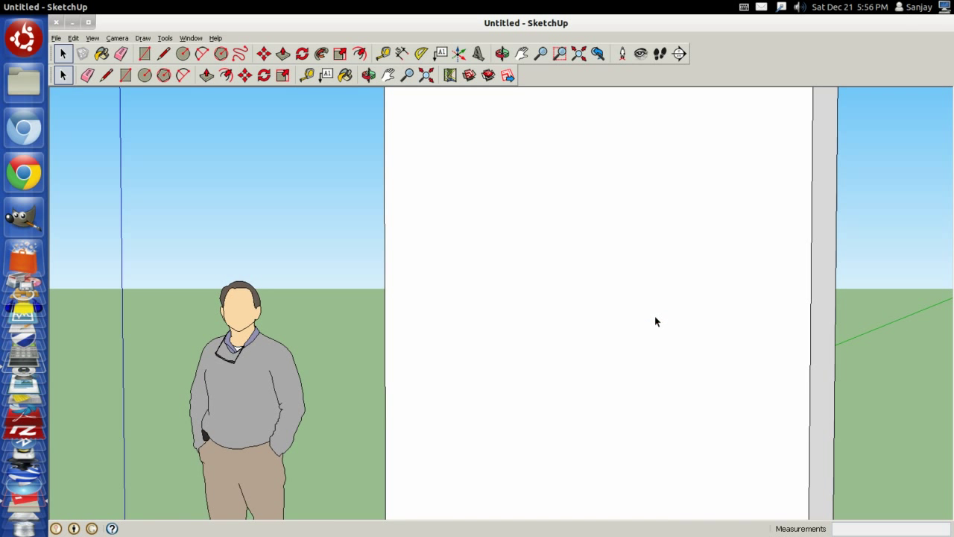
scroll(655, 316, down, 2)
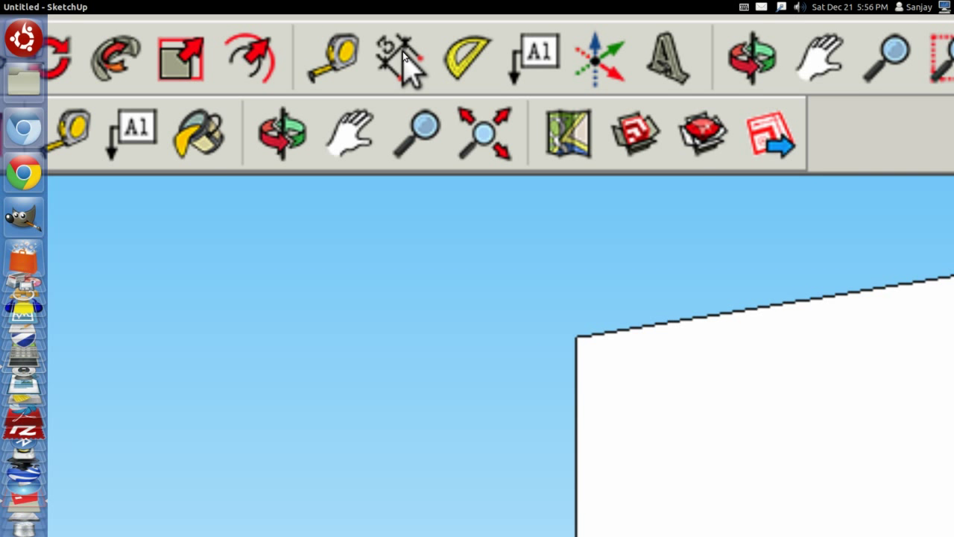
Step: Dimension the wall's 10' height along its vertical edge
click(405, 58)
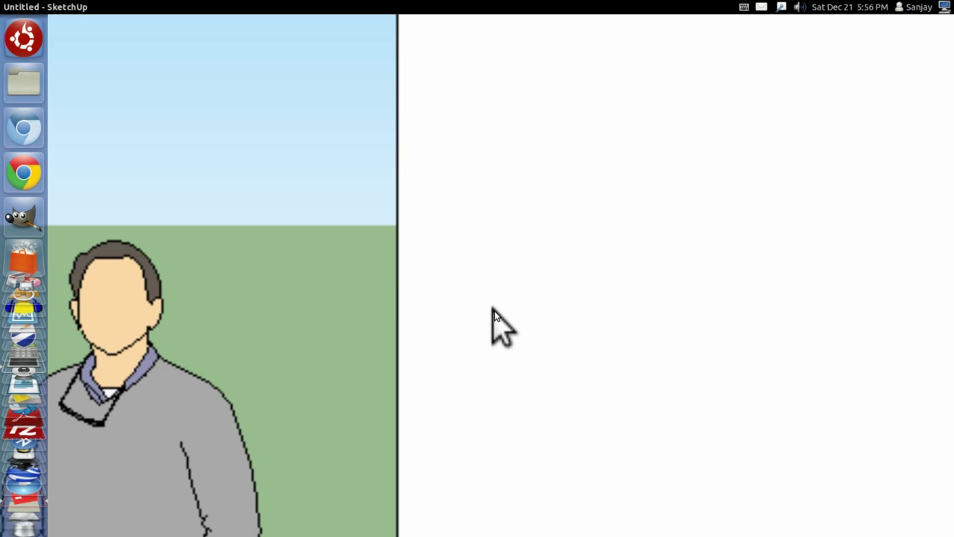
mouse_move(492, 307)
middle_down()
mouse_move(467, 313)
mouse_move(497, 298)
mouse_move(468, 276)
middle_up()
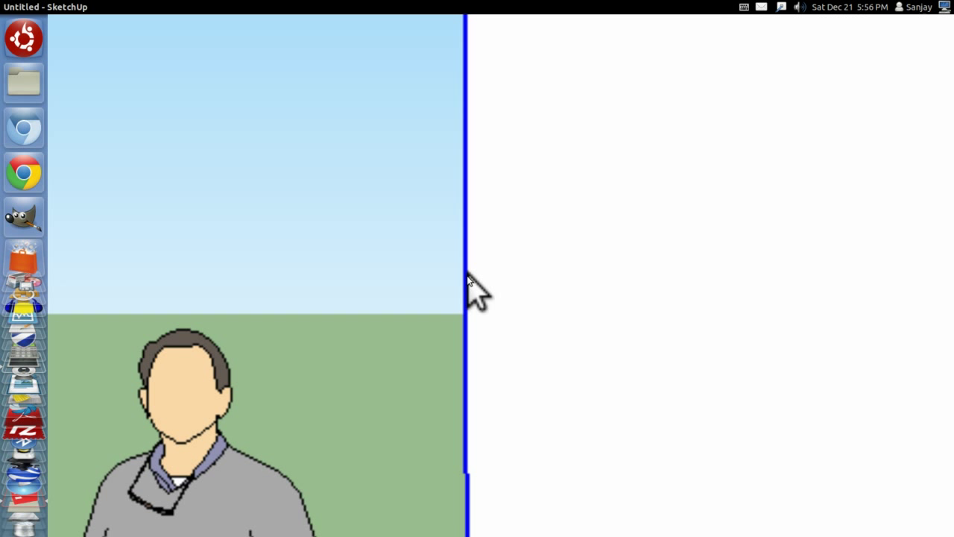
middle_drag(467, 273, 520, 276)
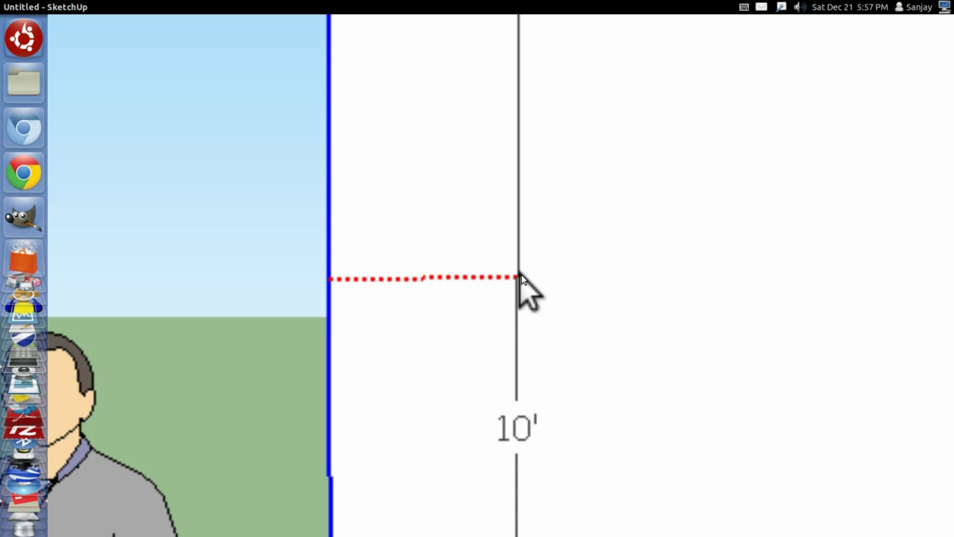
mouse_move(520, 277)
middle_down()
mouse_move(594, 295)
mouse_move(613, 153)
mouse_move(601, 173)
mouse_move(602, 205)
middle_up()
Step: Add the 8' width dimension along the wall's top edge
click(606, 181)
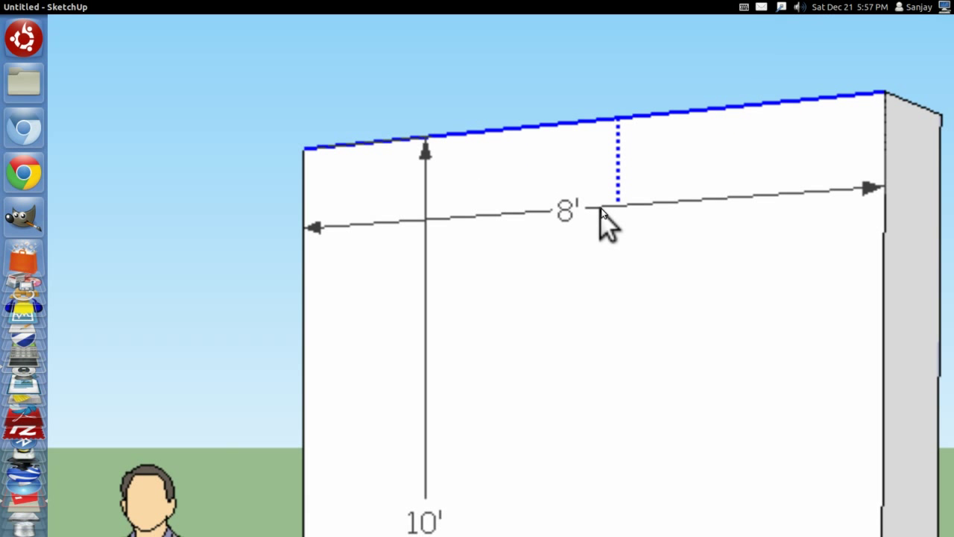
click(609, 219)
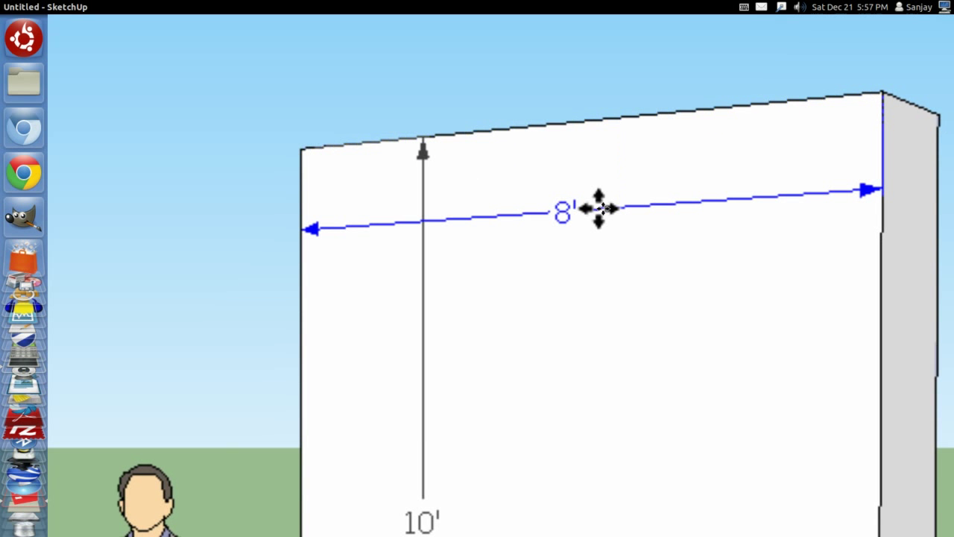
middle_drag(596, 207, 610, 222)
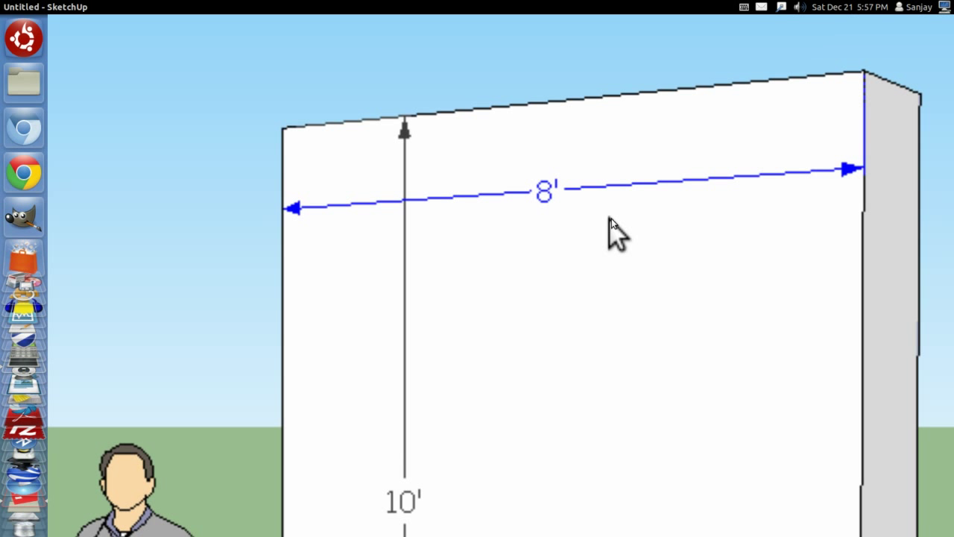
key(Escape)
middle_drag(609, 220, 610, 211)
key(m)
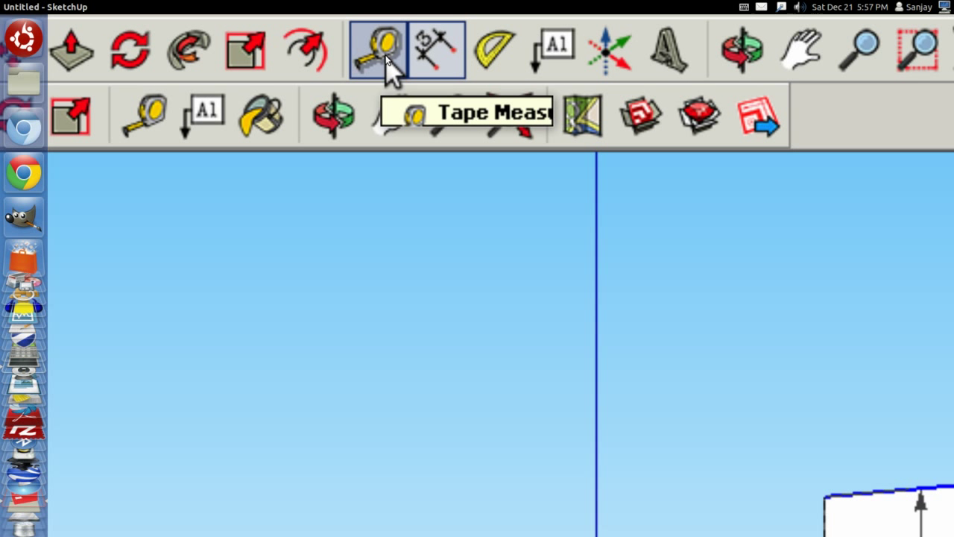
click(387, 60)
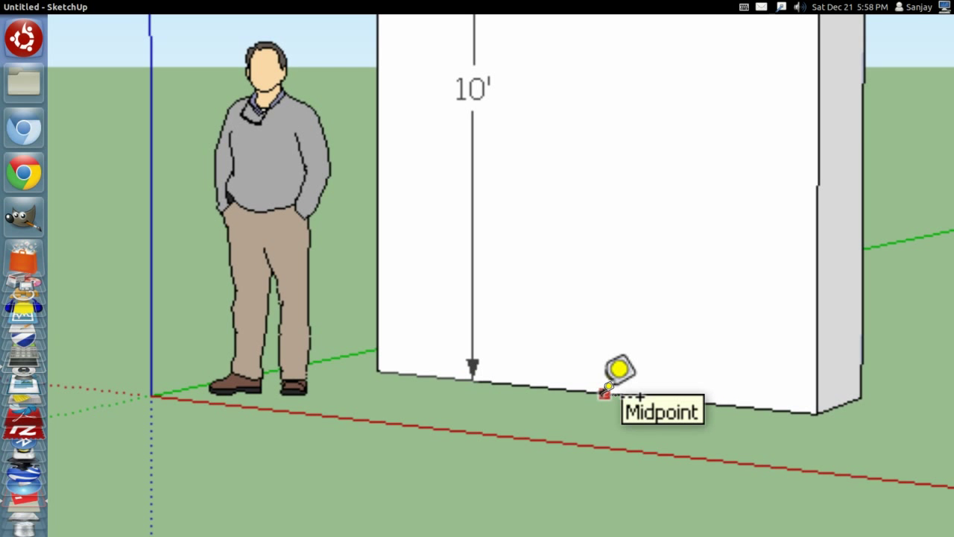
Step: Measure a guide about 3'4" up from the wall-base midpoint and another just inside the left edge
click(604, 392)
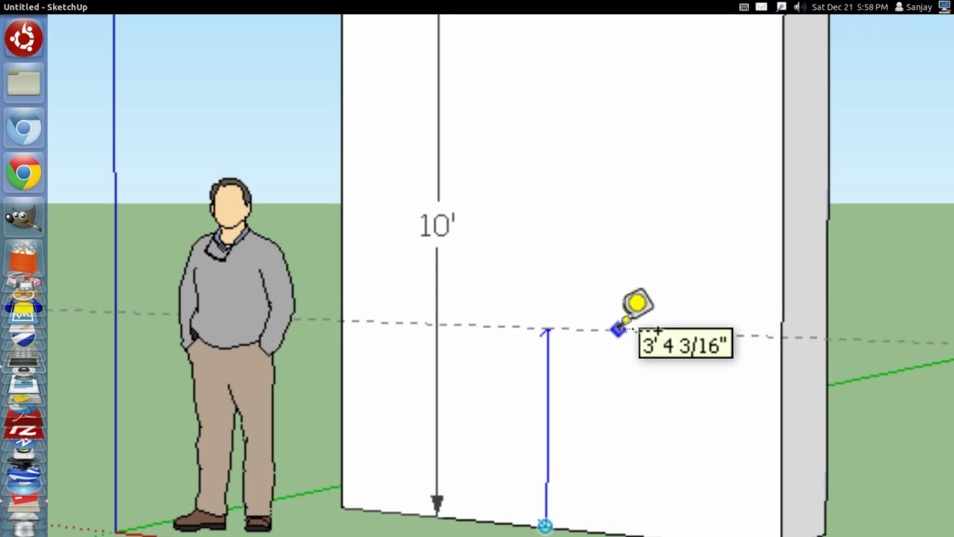
click(620, 326)
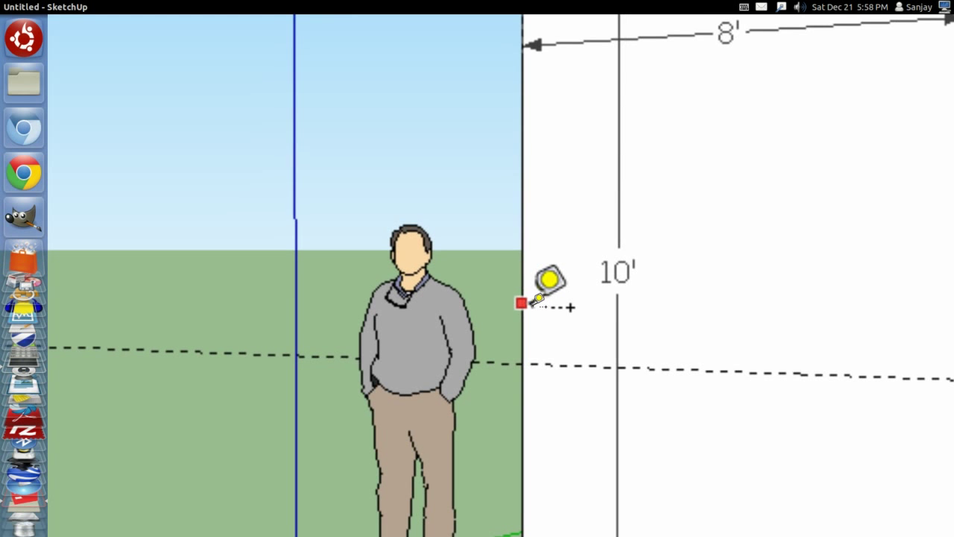
click(528, 300)
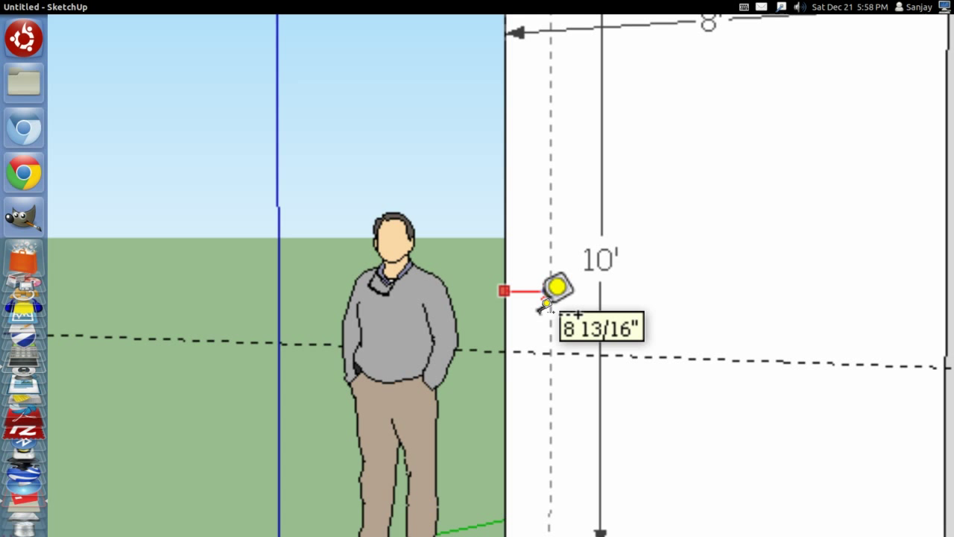
click(545, 305)
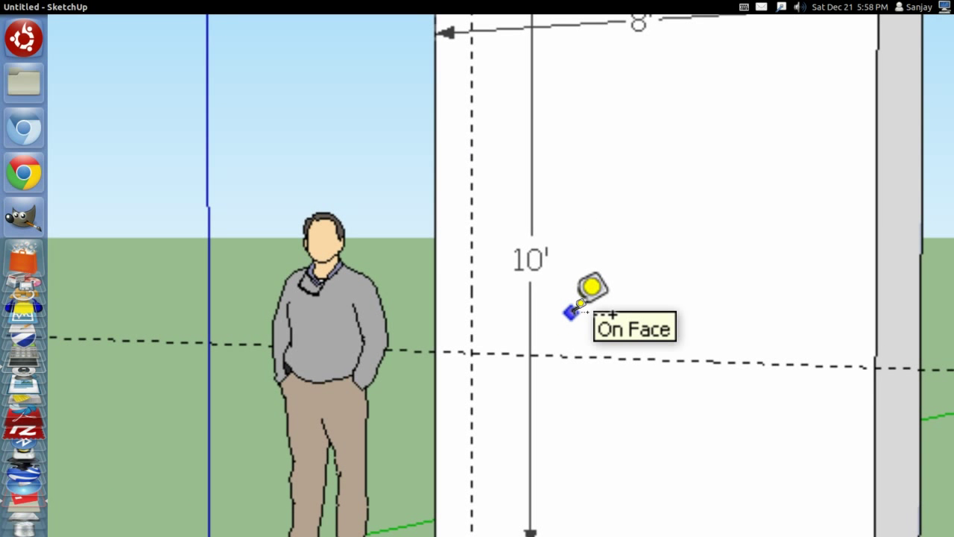
key(space)
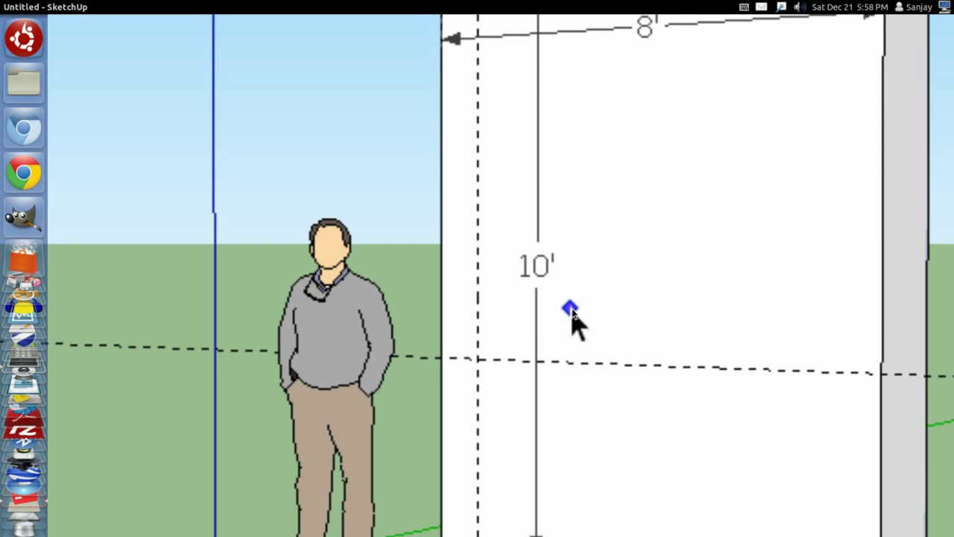
click(125, 82)
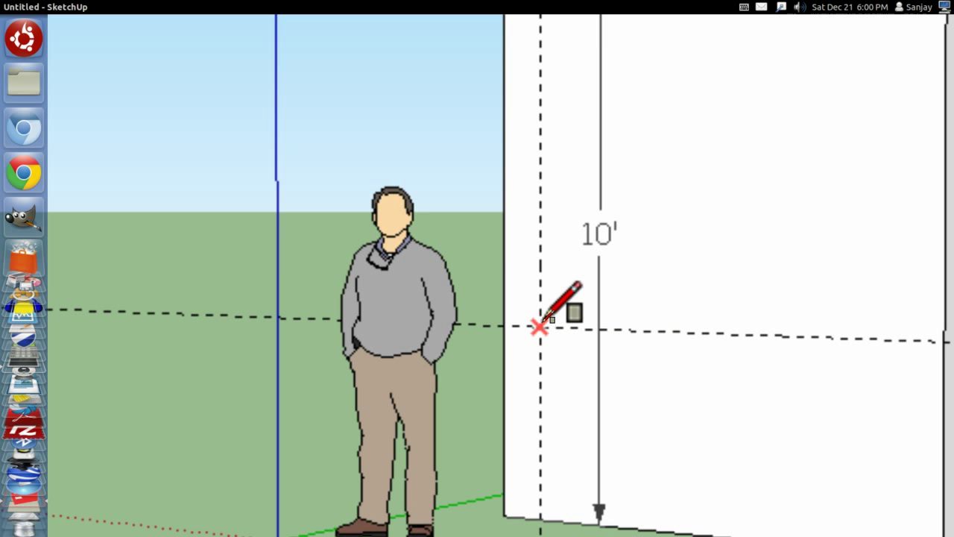
Step: Anchor the window rectangle's first corner where the two guides cross
click(538, 326)
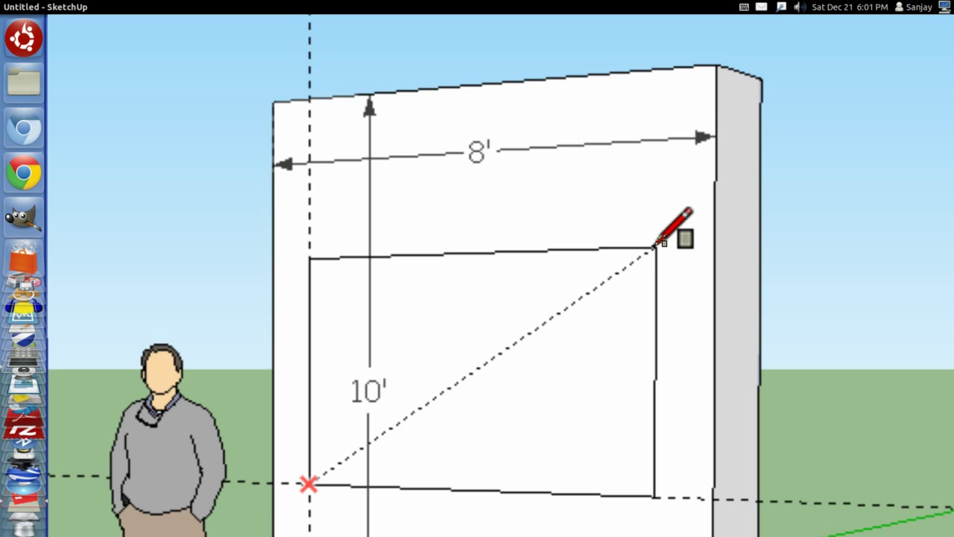
scroll(656, 246, down, 3)
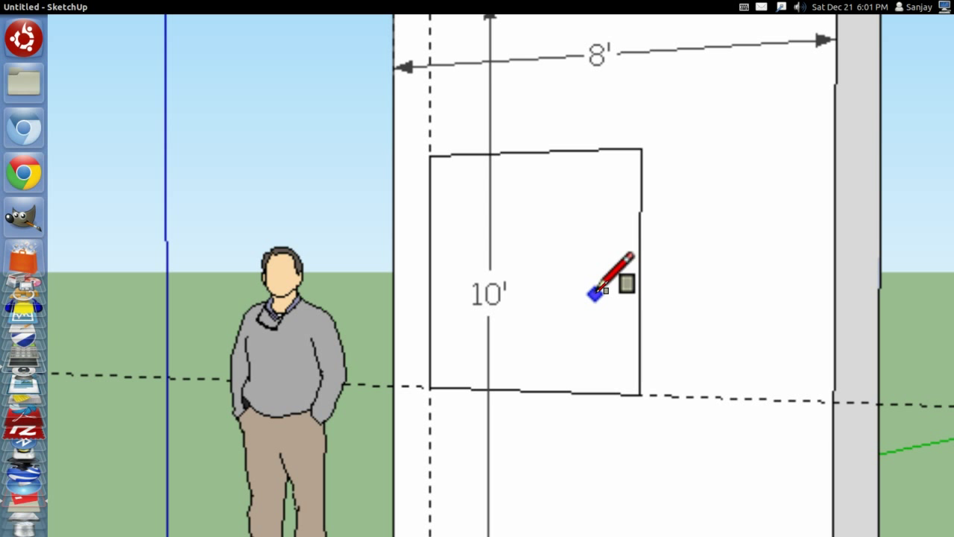
key(space)
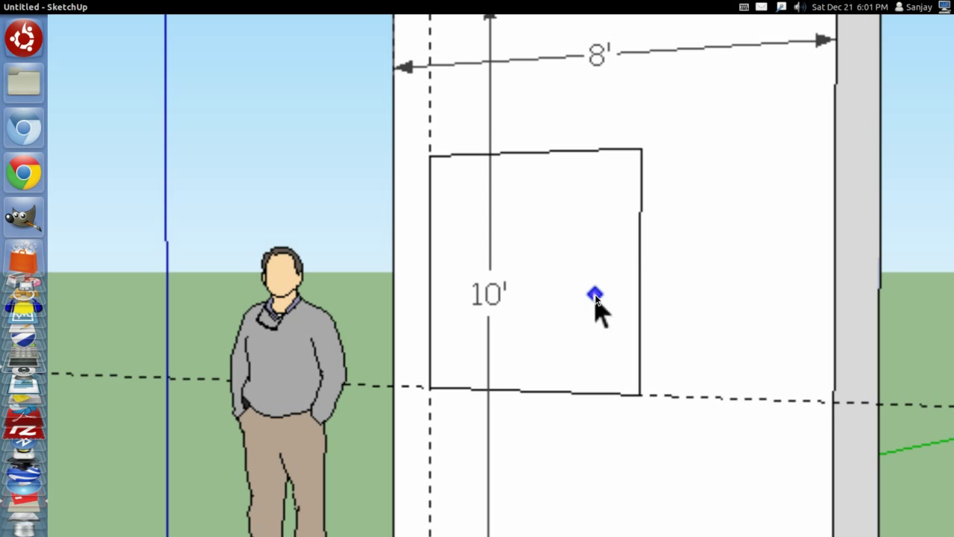
mouse_move(595, 298)
middle_down()
mouse_move(627, 304)
mouse_move(583, 282)
middle_up()
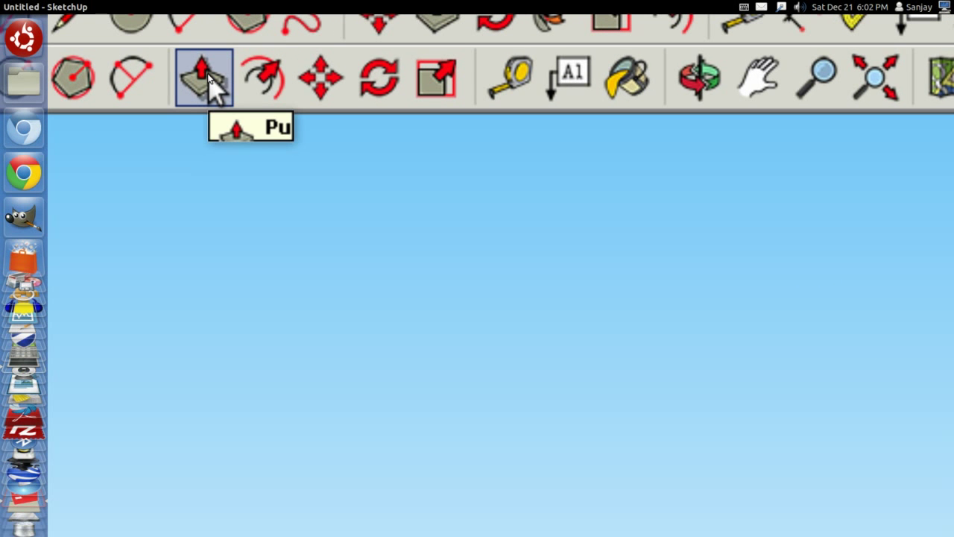
click(209, 81)
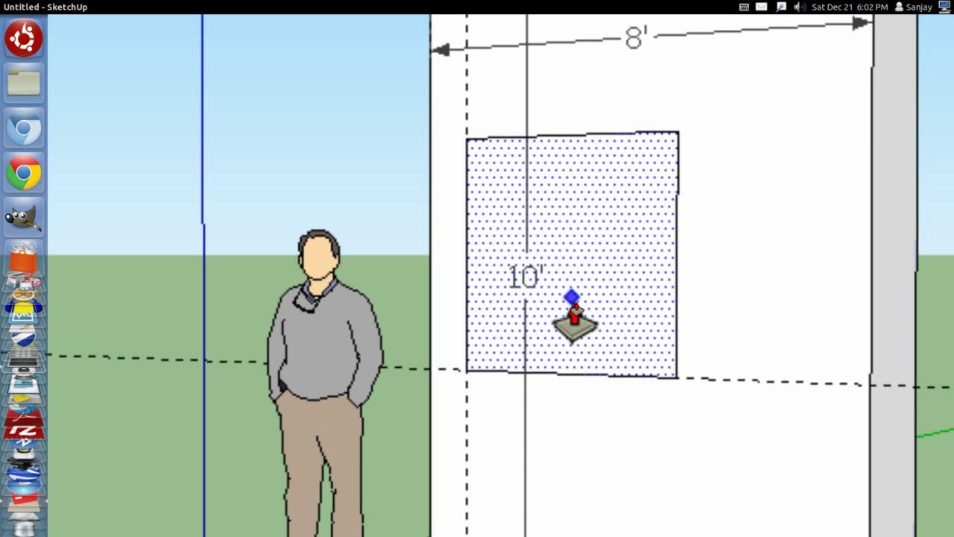
Step: Push the window face back through the wall to open a see-through hole
middle_drag(574, 317, 585, 292)
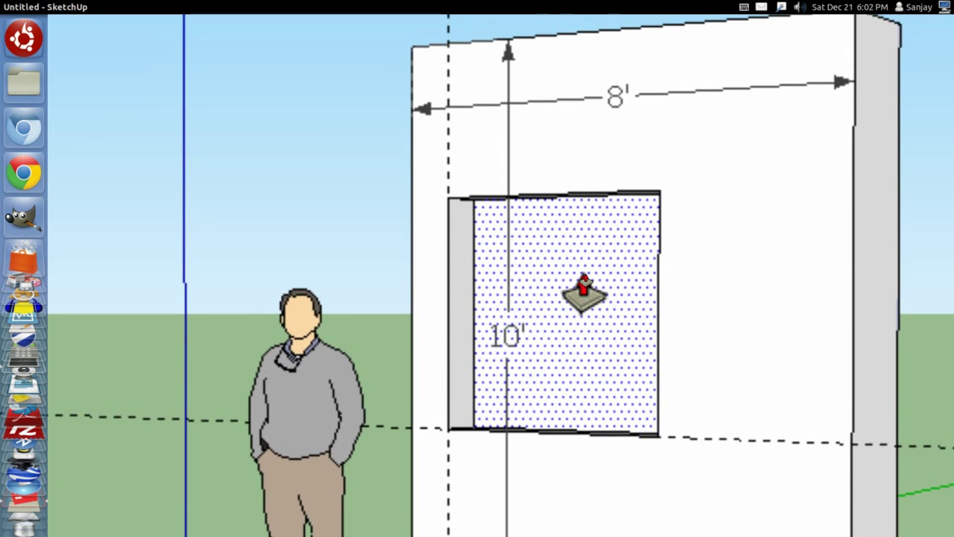
middle_drag(585, 292, 585, 292)
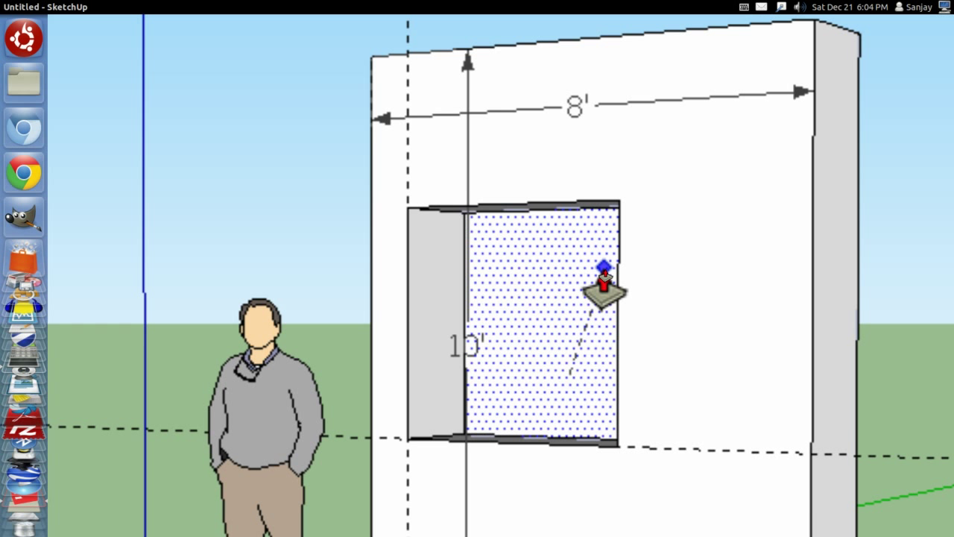
shift+middle_drag(605, 278, 604, 280)
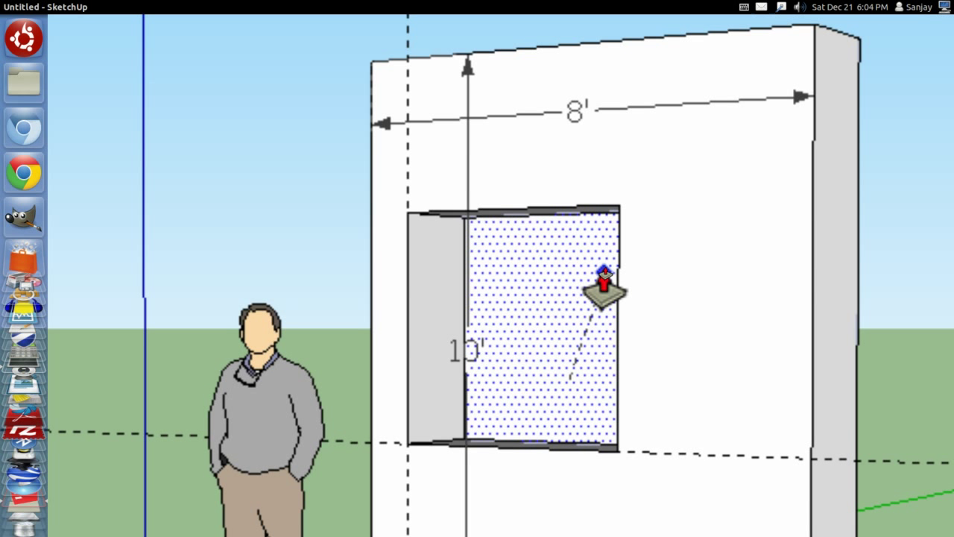
key(space)
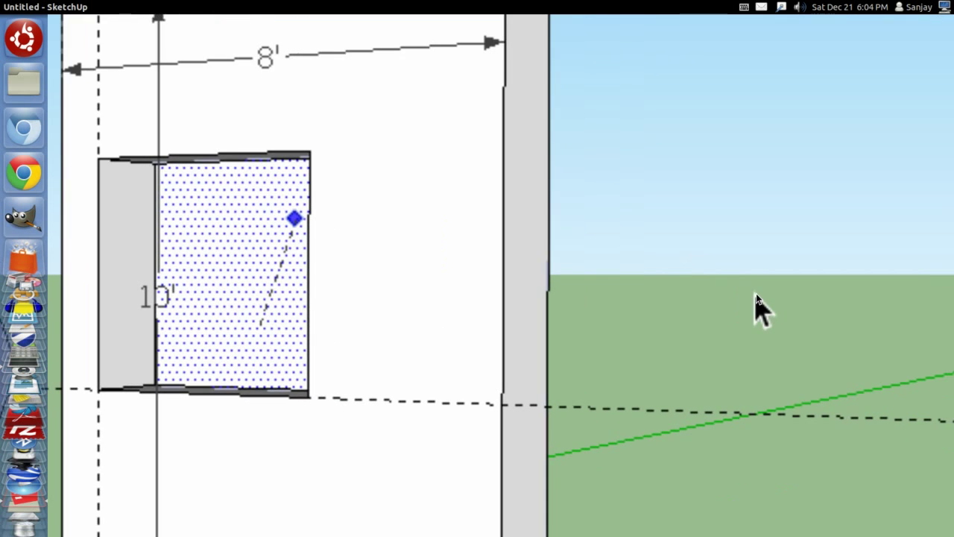
mouse_move(756, 293)
middle_down()
mouse_move(633, 315)
mouse_move(729, 304)
mouse_move(716, 335)
mouse_move(715, 320)
mouse_move(748, 322)
mouse_move(720, 337)
mouse_move(514, 322)
mouse_move(320, 266)
mouse_move(234, 265)
mouse_move(454, 341)
mouse_move(603, 347)
mouse_move(419, 323)
mouse_move(452, 330)
mouse_move(459, 318)
mouse_move(707, 354)
mouse_move(884, 336)
middle_up()
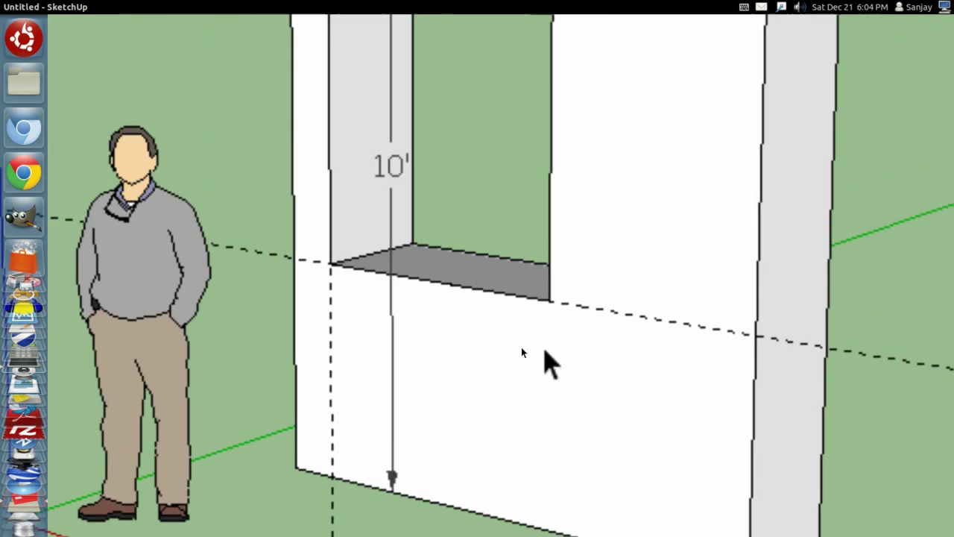